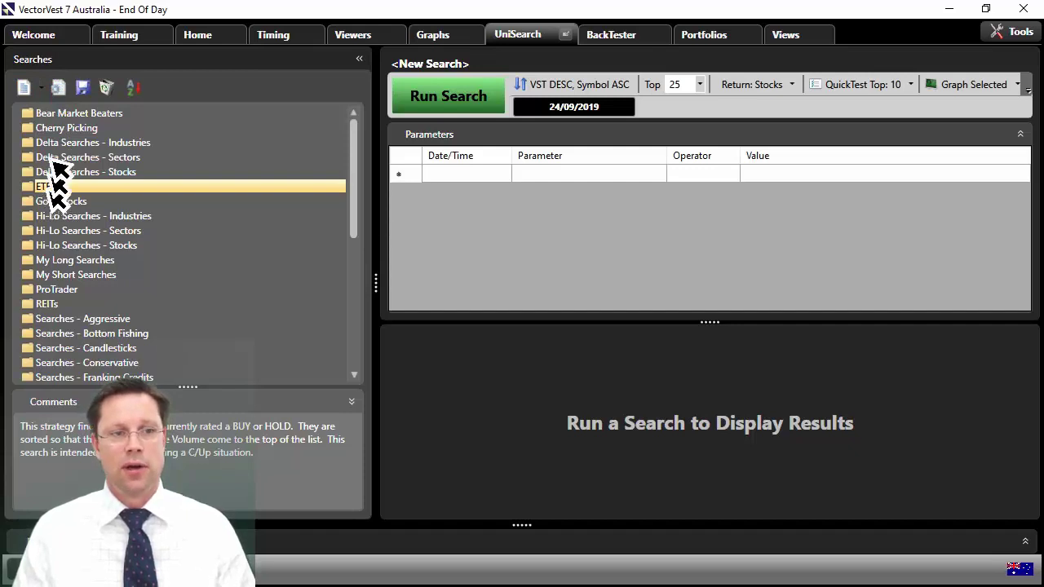
Step: Load the BEST AU ETFs search from the ETFs folder and run it for 24/09/2019
double_click(62, 188)
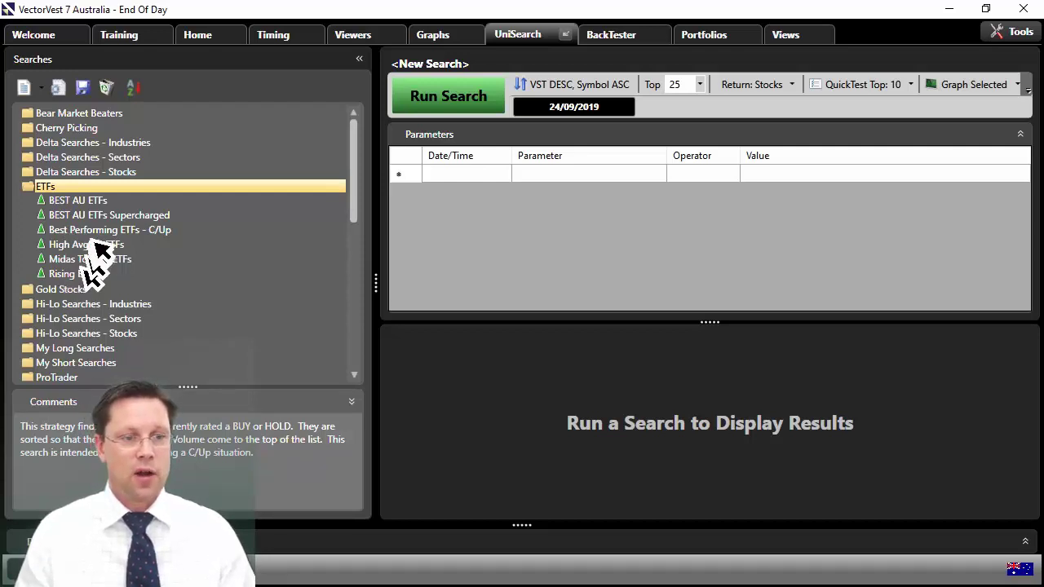
click(98, 204)
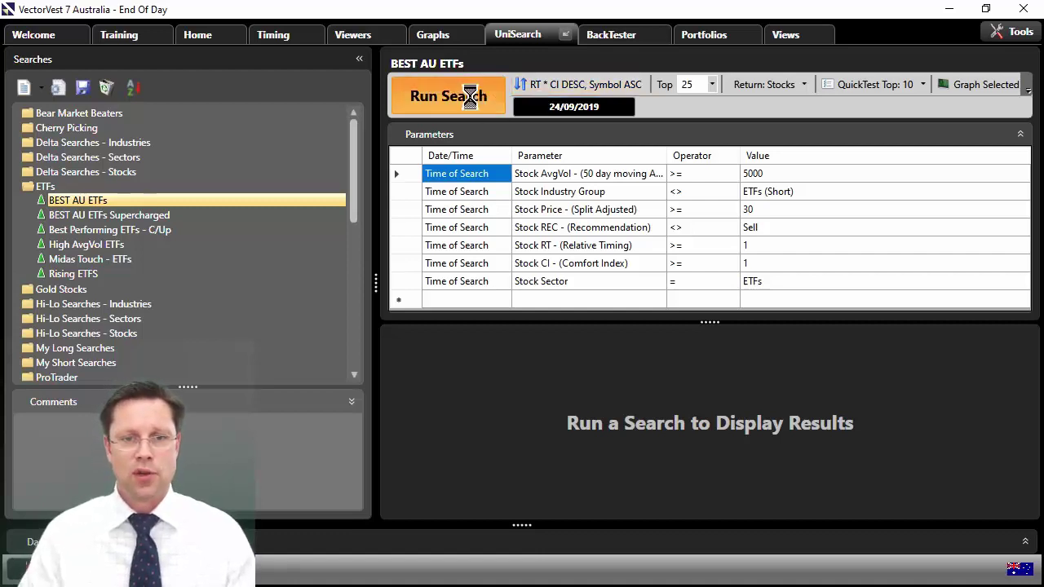
click(477, 100)
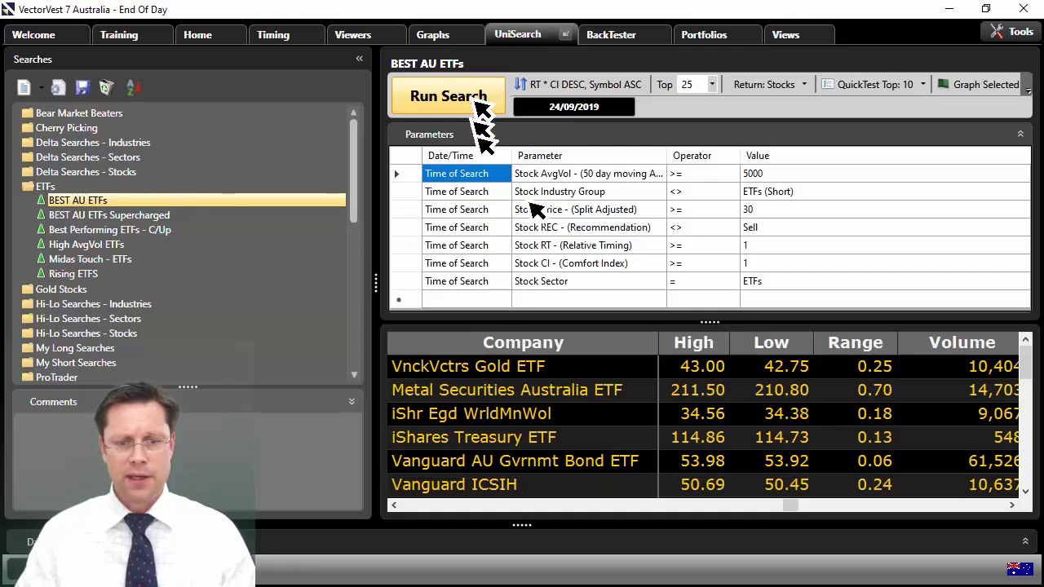
Step: Graph the VnckVctrs Gold ETF result full screen, examine its one-year price trend, and close the graph
click(554, 367)
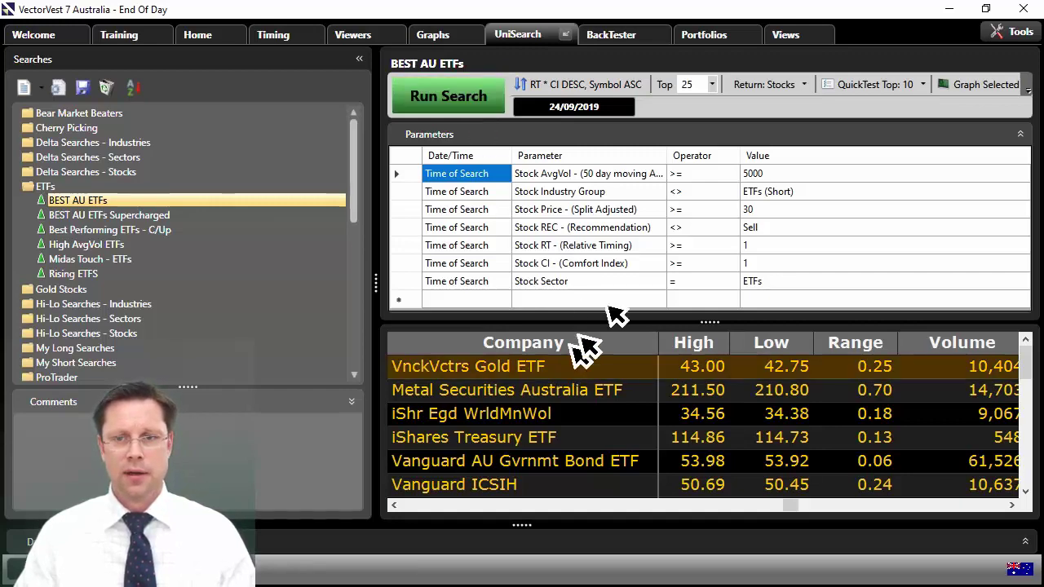
click(974, 85)
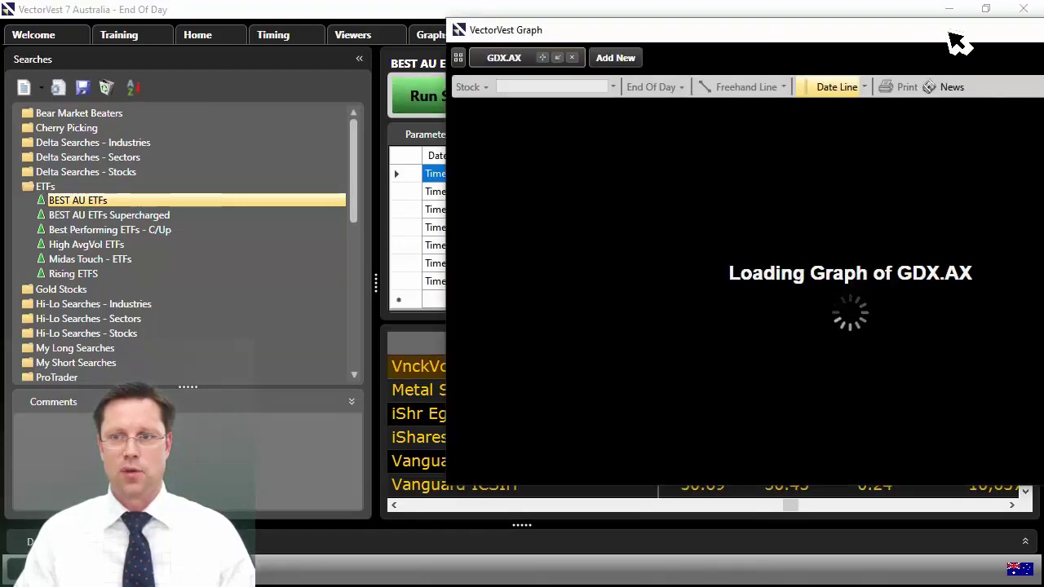
double_click(959, 32)
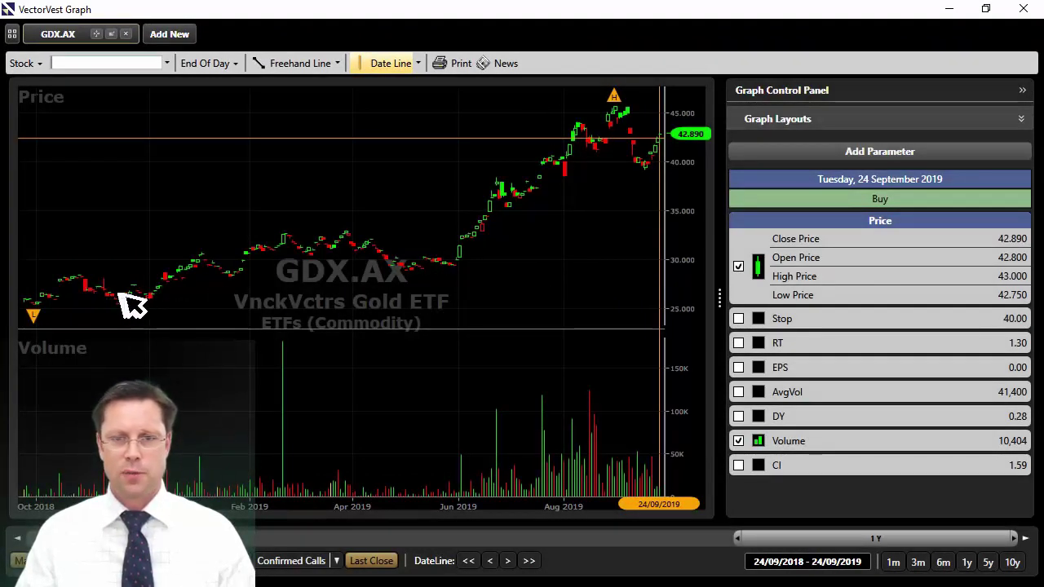
mouse_move(697, 133)
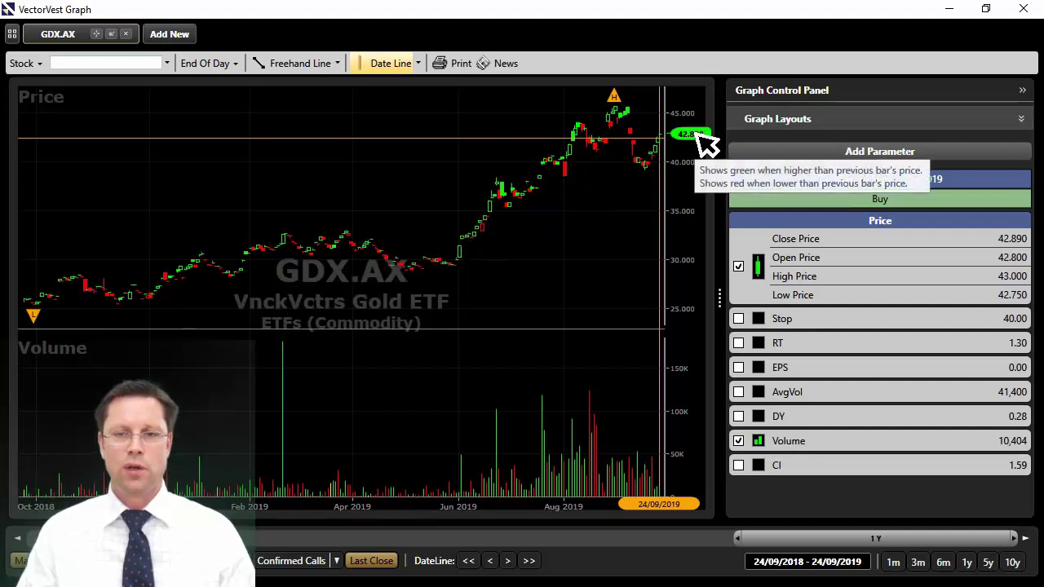
click(1023, 8)
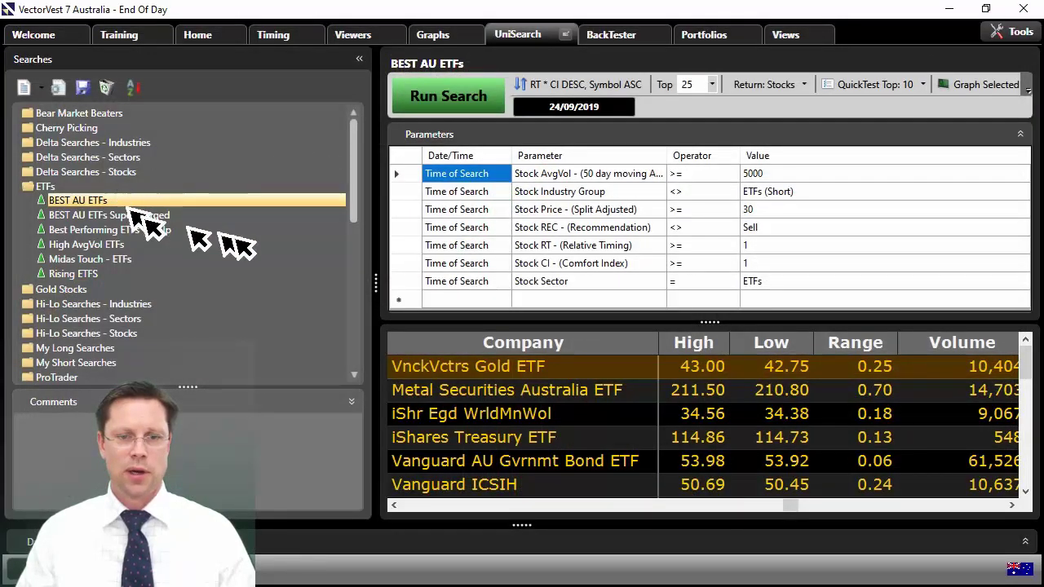
Step: Graph the Metal Securities Australia ETF result full screen, examine its price trend and trading volume, and close the graph
click(417, 392)
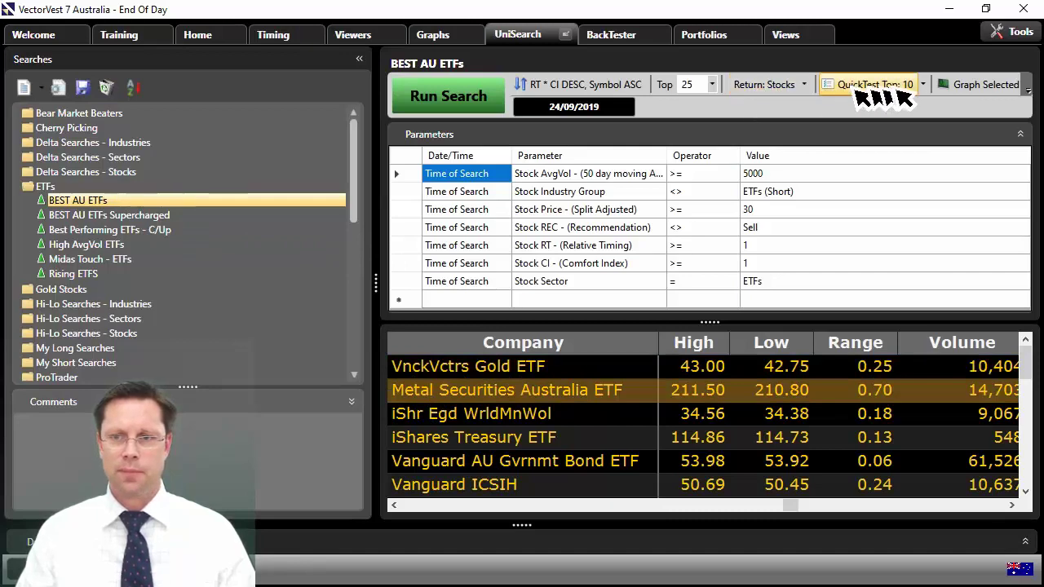
click(968, 88)
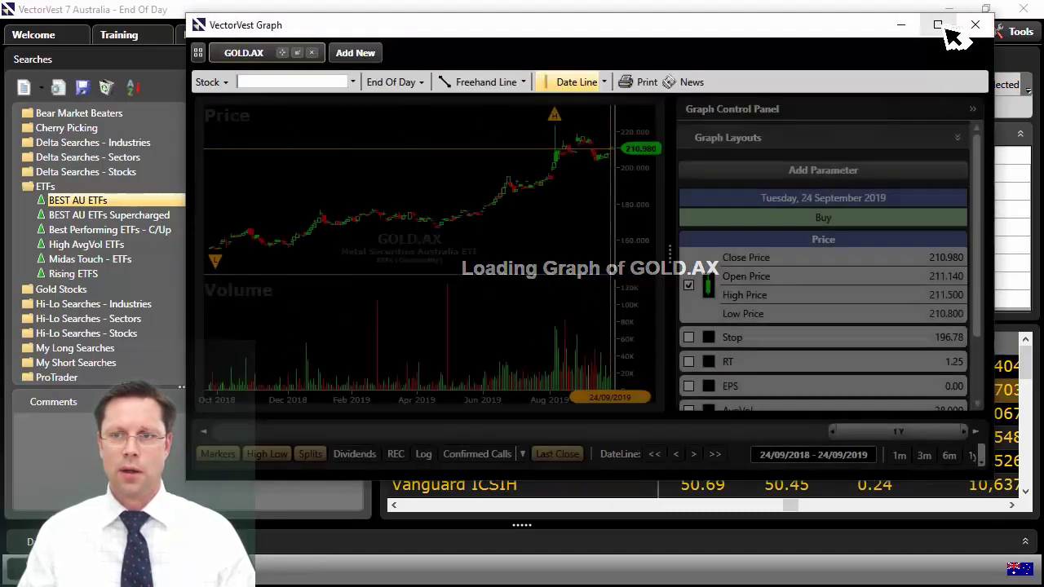
click(938, 22)
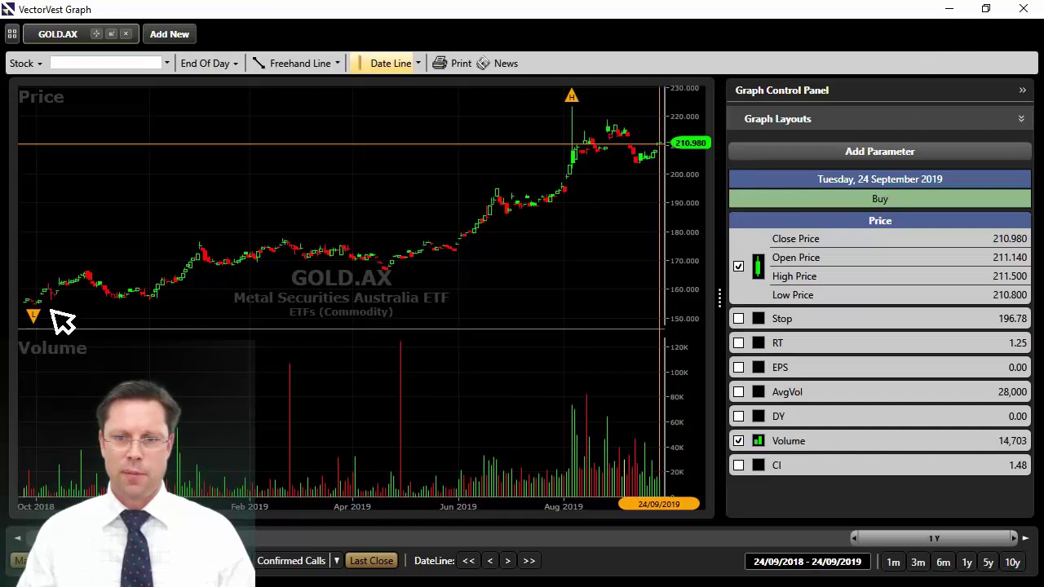
mouse_move(52, 310)
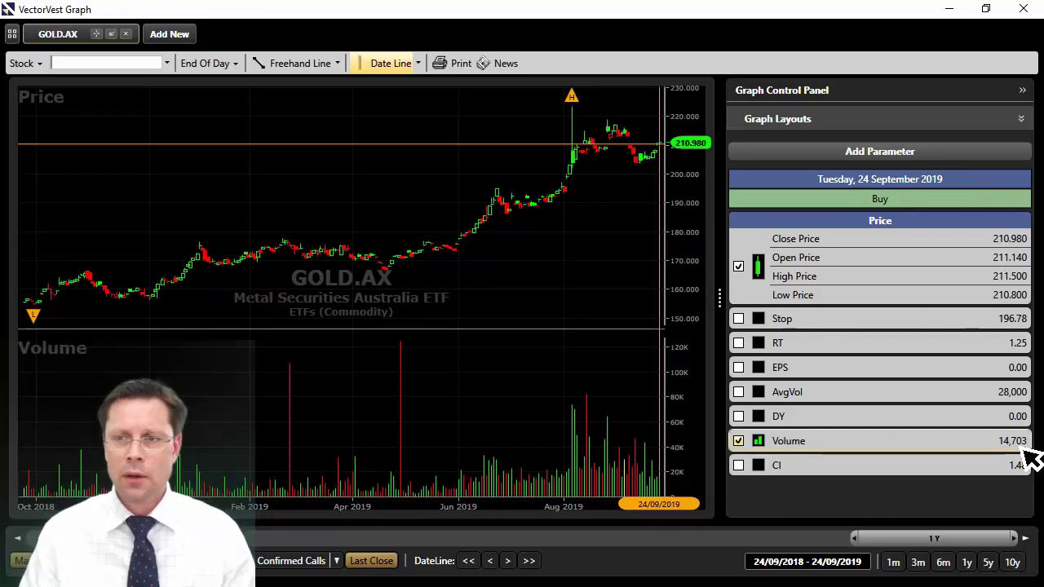
click(1022, 9)
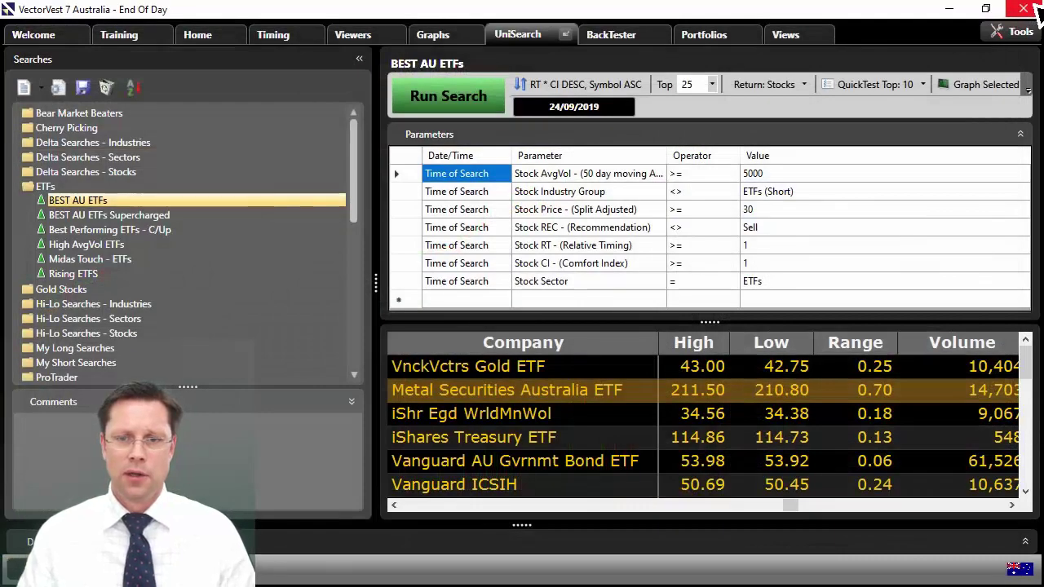
Step: Set the Stock AvgVol minimum to 50000 in the BEST AU ETFs search and rerun it
click(767, 177)
click(766, 177)
click(785, 192)
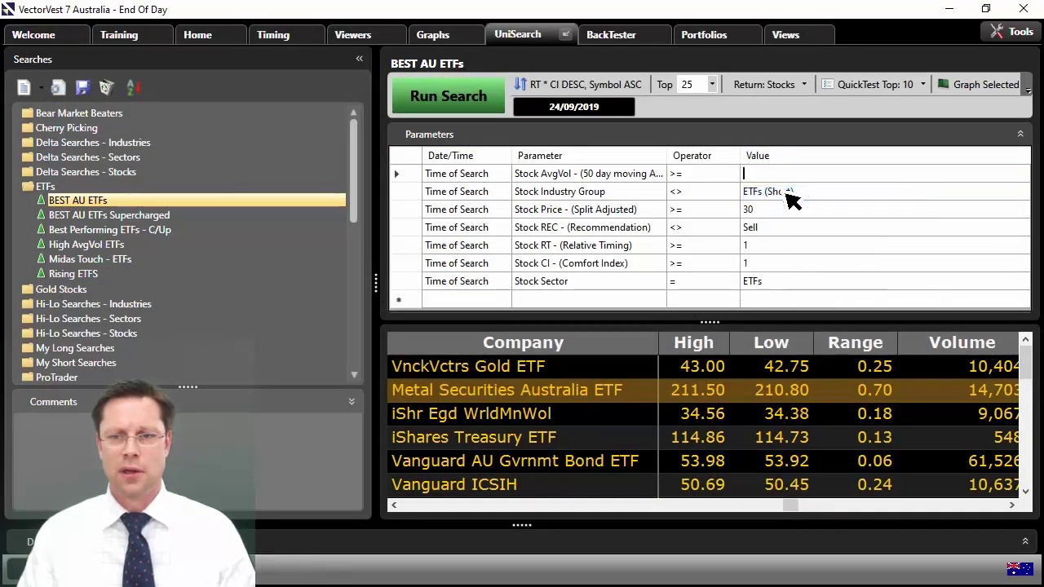
text(50000)
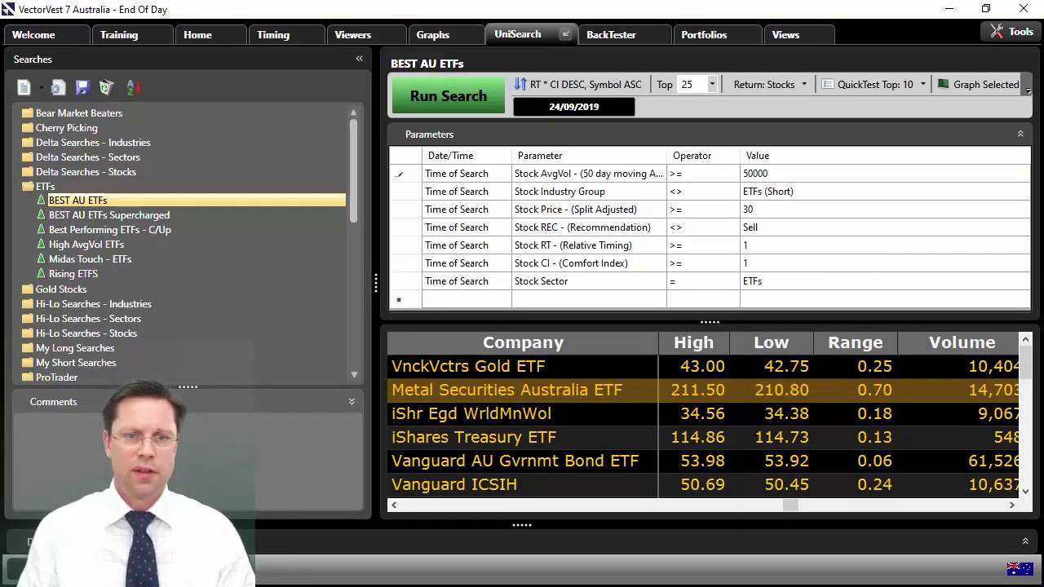
click(457, 100)
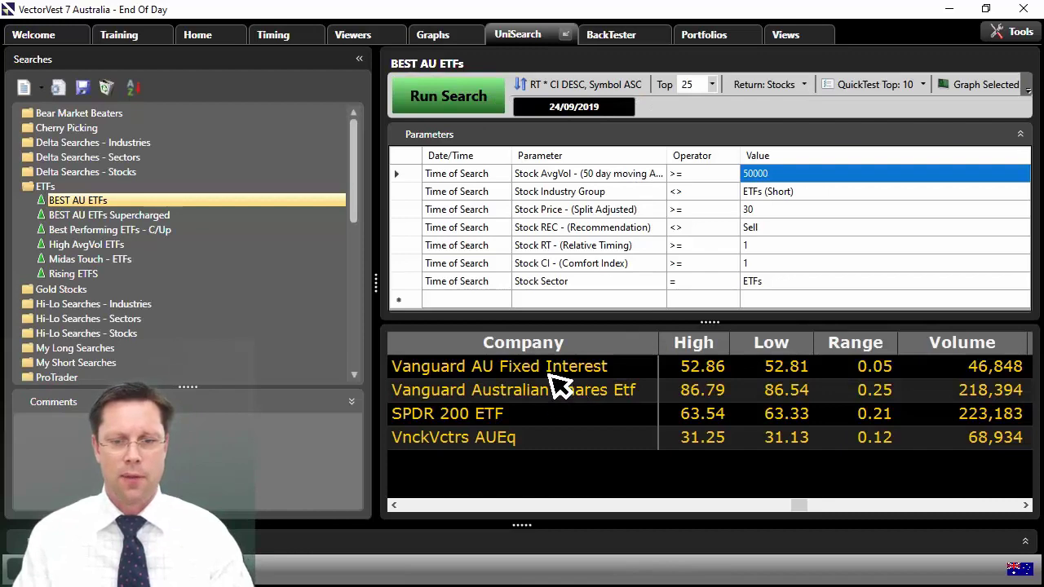
Step: Graph all results from Vanguard AU Fixed Interest through VnckVctrs AUEq, examine the first two charts, and close the graph window
shift+click(516, 437)
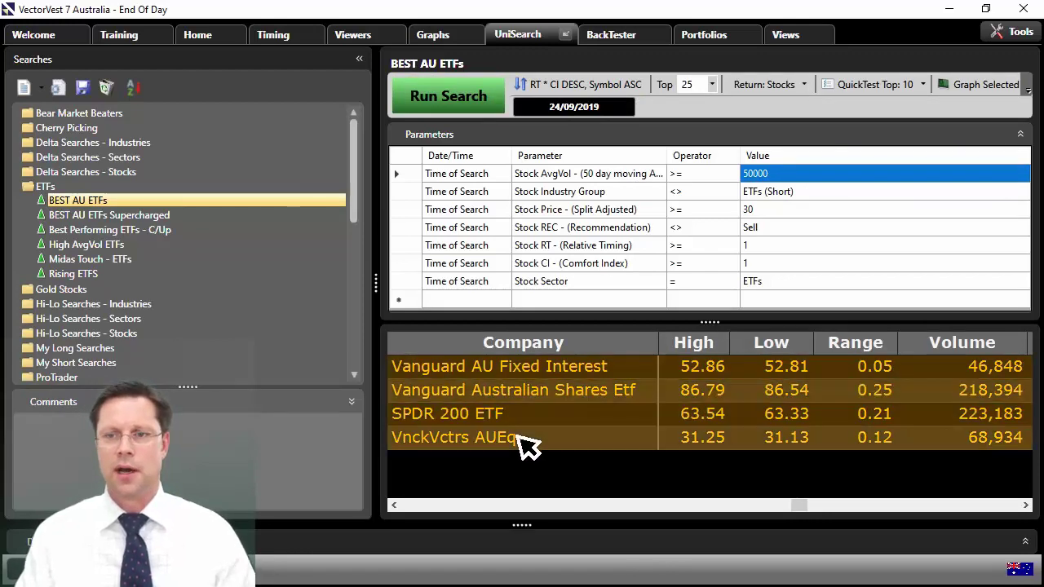
click(979, 86)
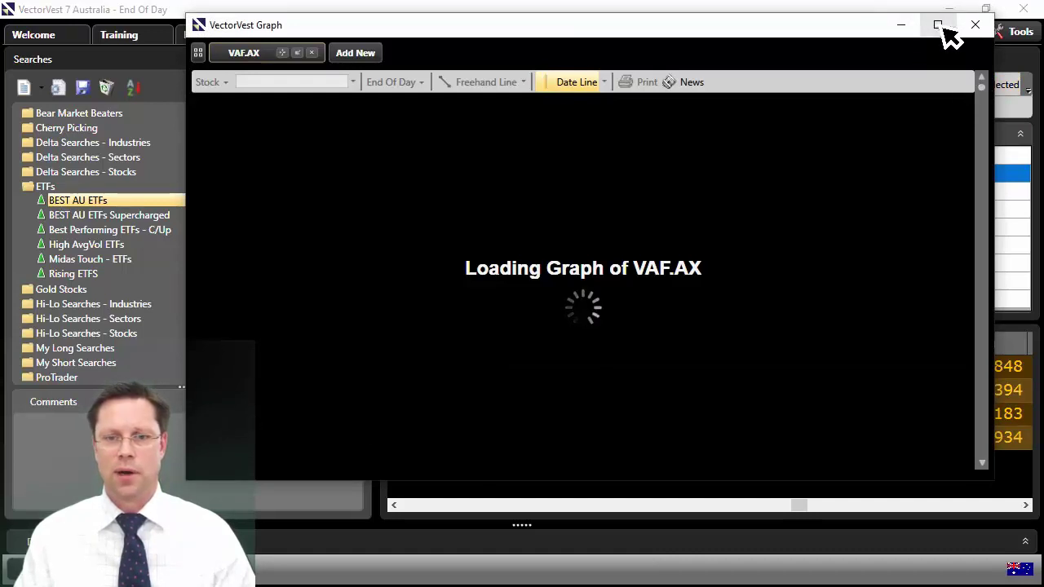
click(937, 27)
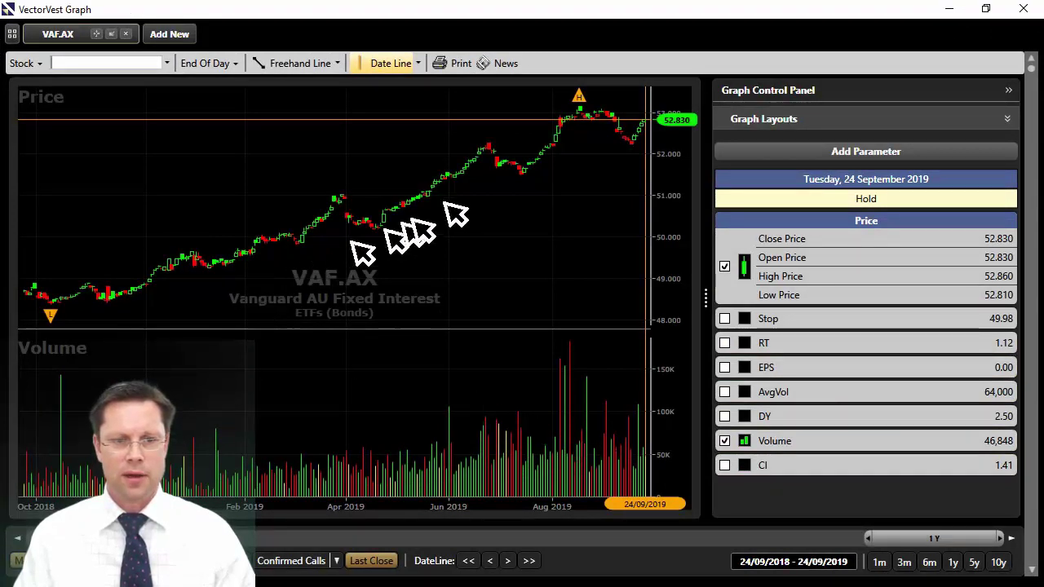
click(1034, 470)
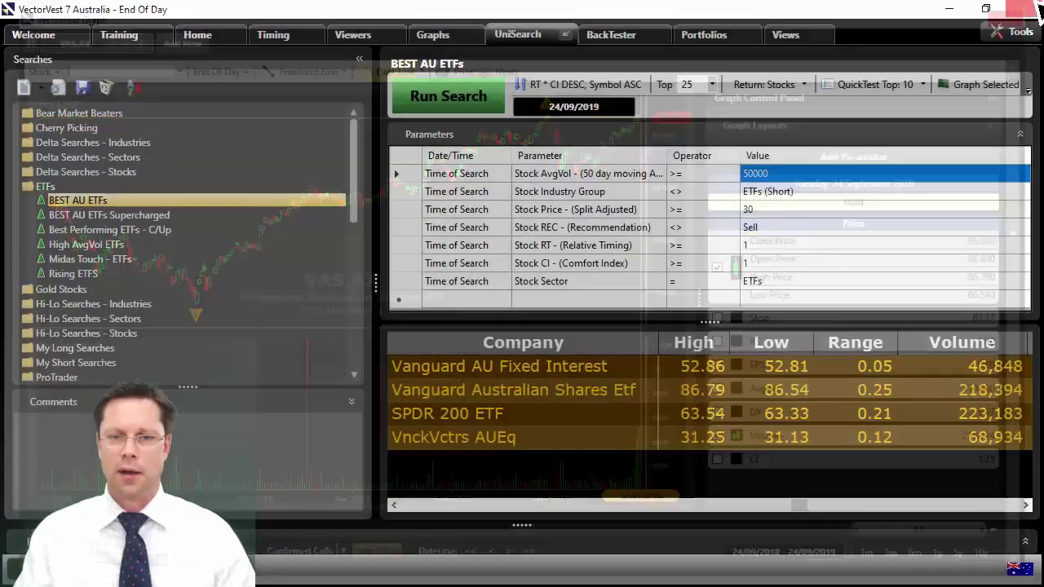
click(1029, 8)
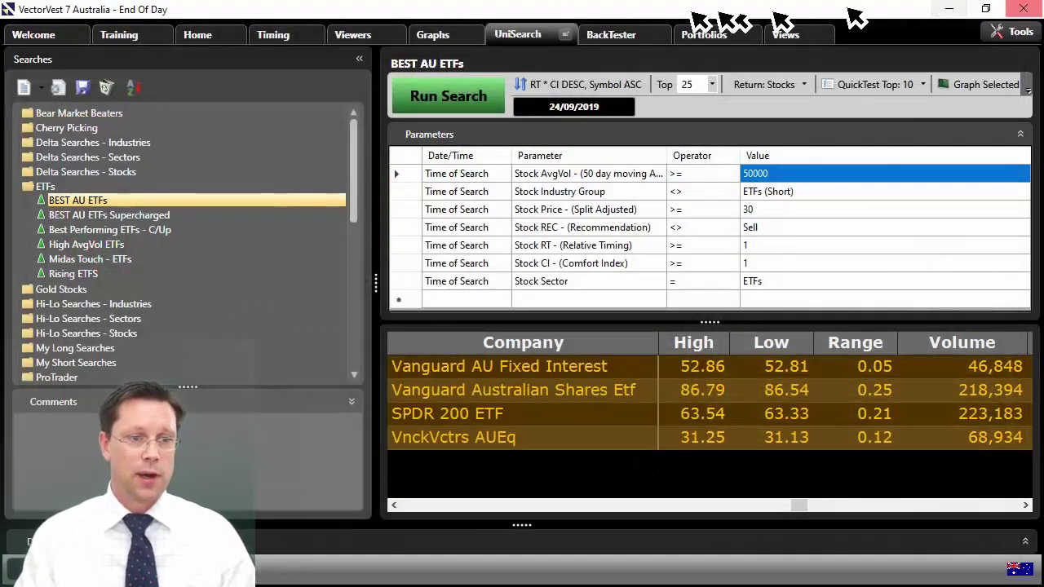
Step: Discard the BEST AU ETFs changes, compare its criteria with BEST AU ETFs Supercharged, and run the Supercharged search
click(138, 217)
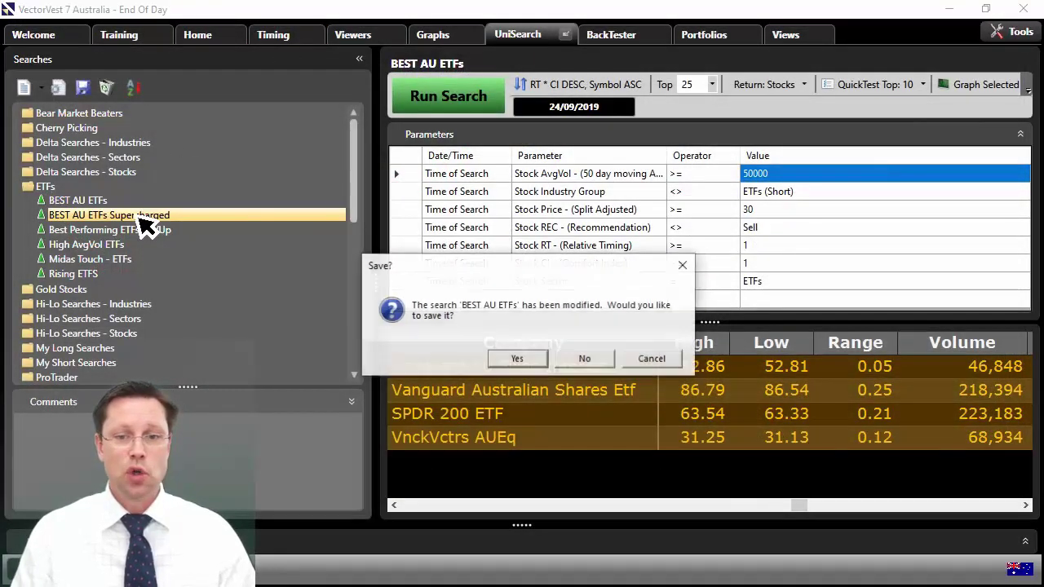
click(586, 363)
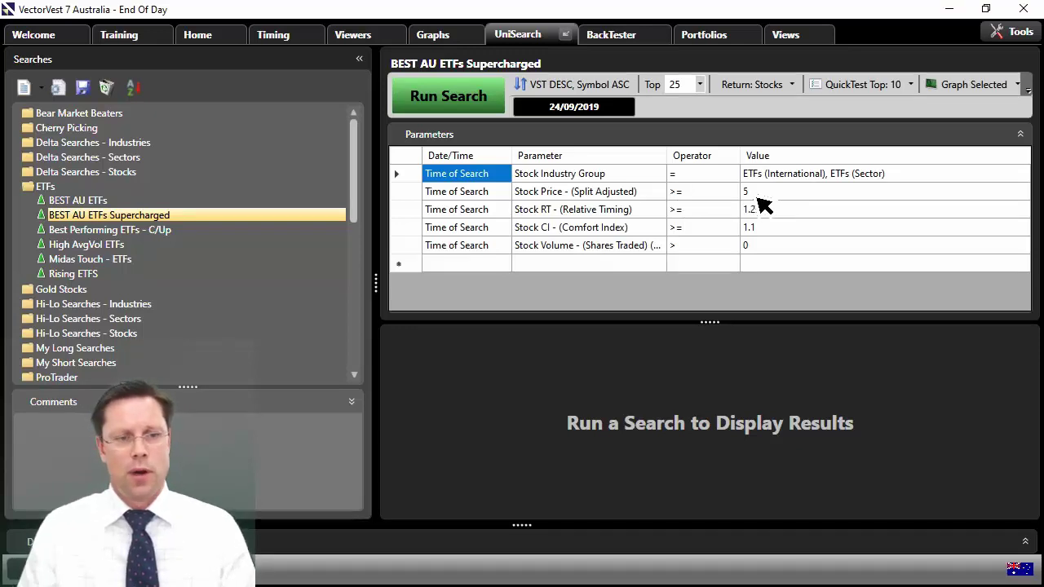
click(75, 201)
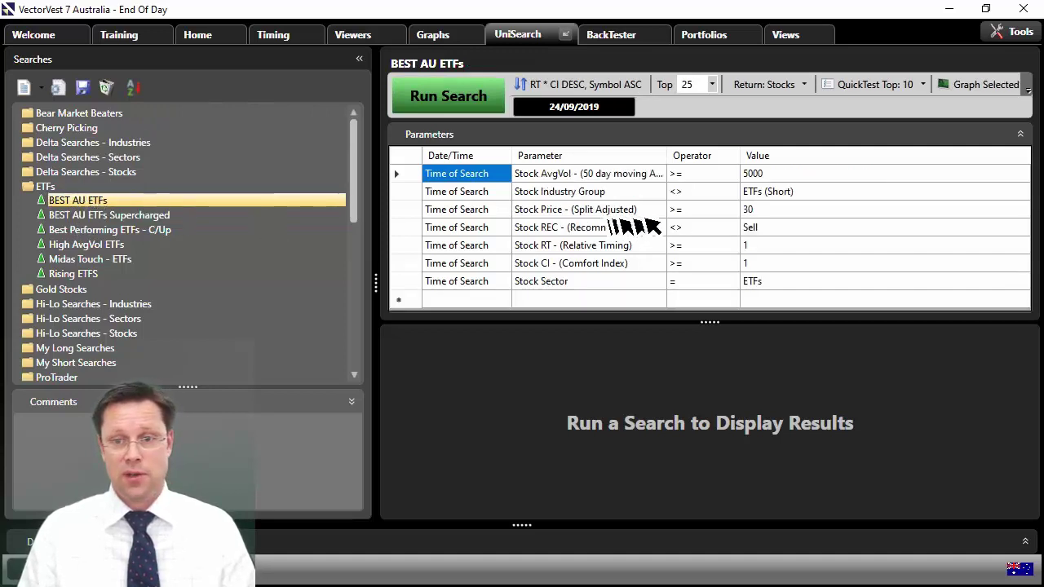
click(114, 215)
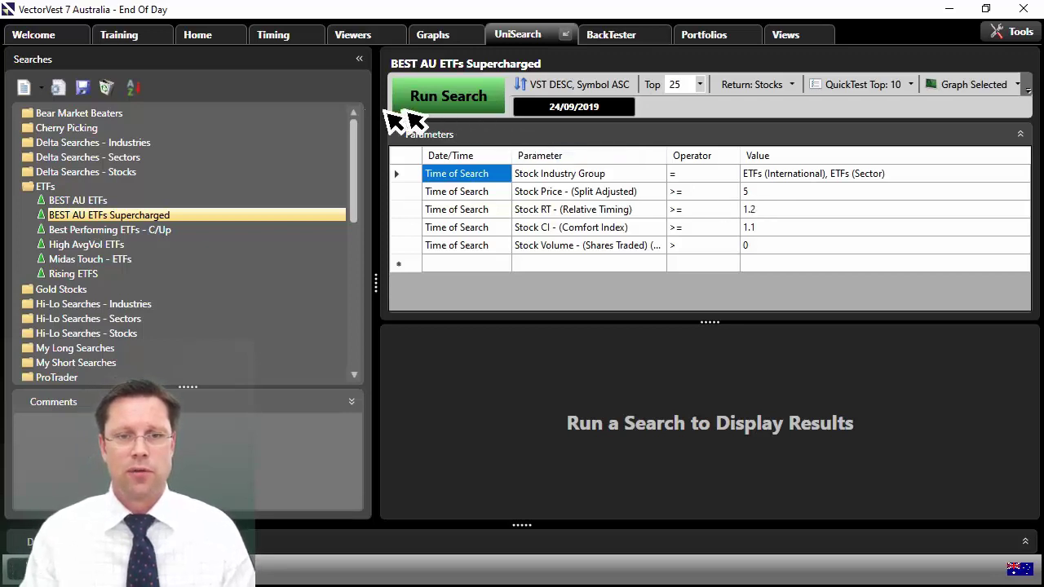
click(436, 114)
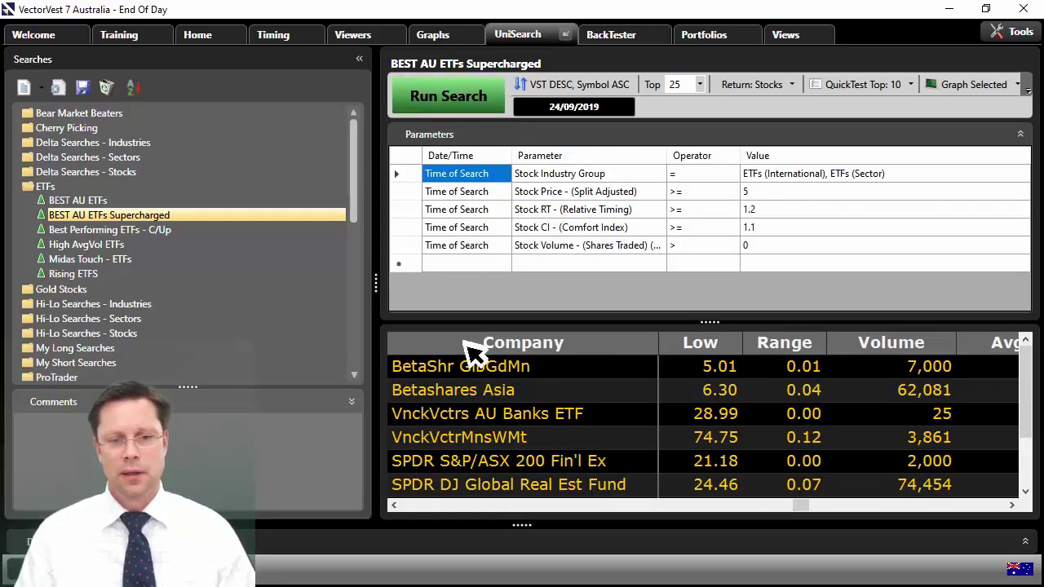
Step: Graph the first four Supercharged results, examine the BetaShr GlbGdMn, Betashares Asia and VnckVctrs AU Banks ETF charts, and close the graph window
drag(482, 373, 493, 432)
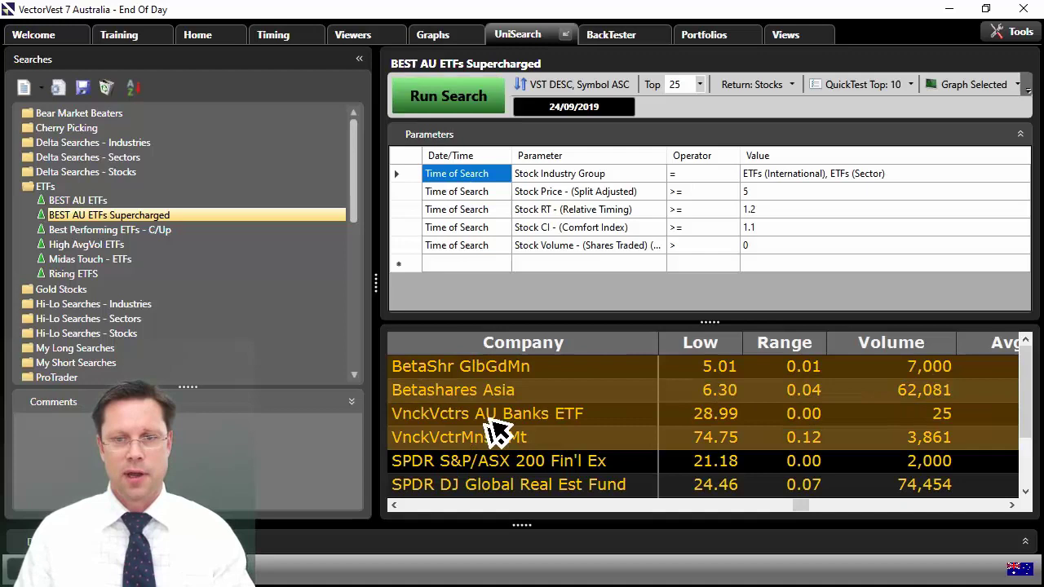
click(970, 84)
click(939, 26)
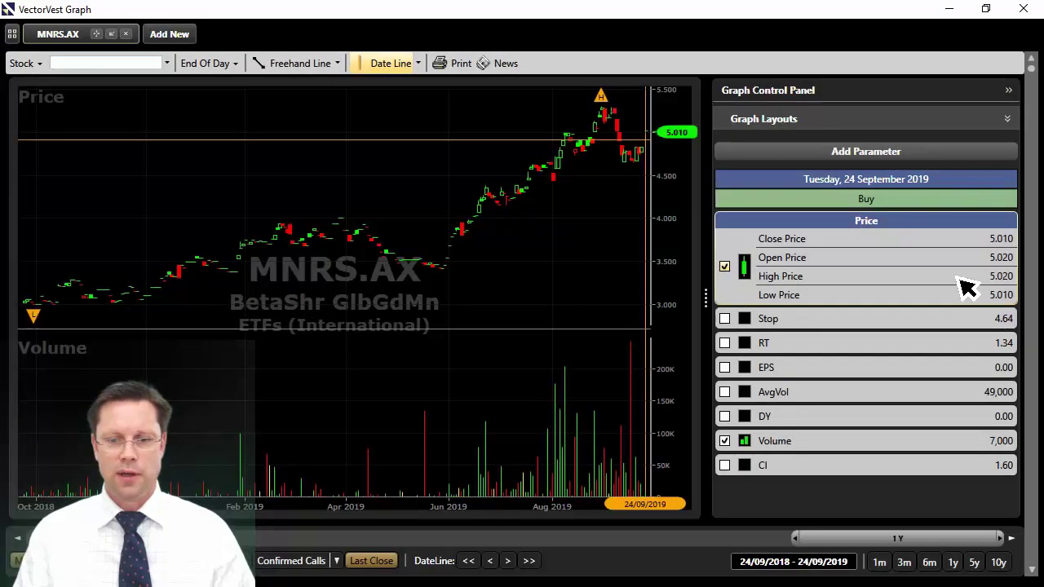
click(1031, 335)
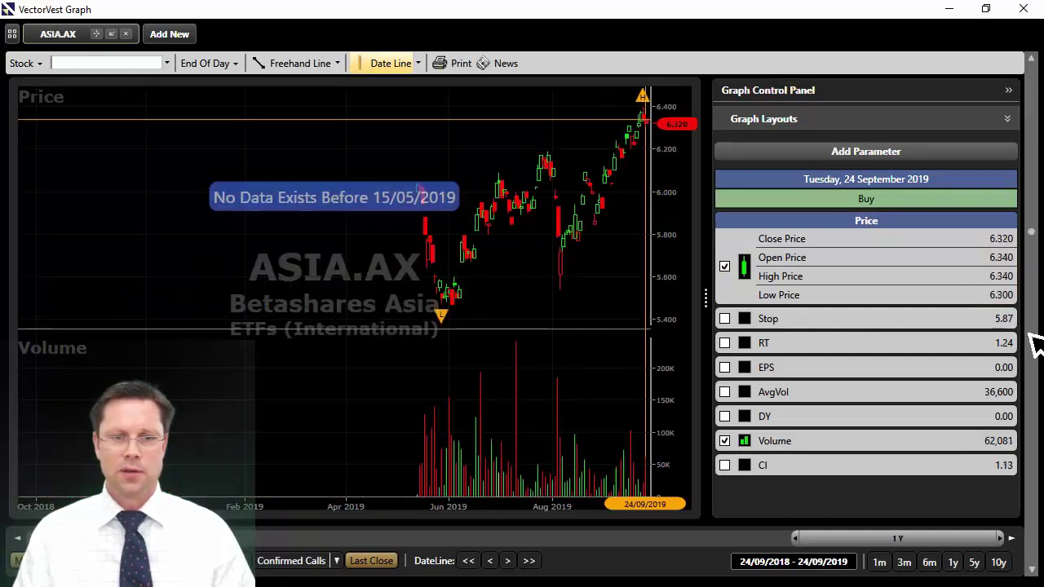
click(1029, 336)
click(1030, 336)
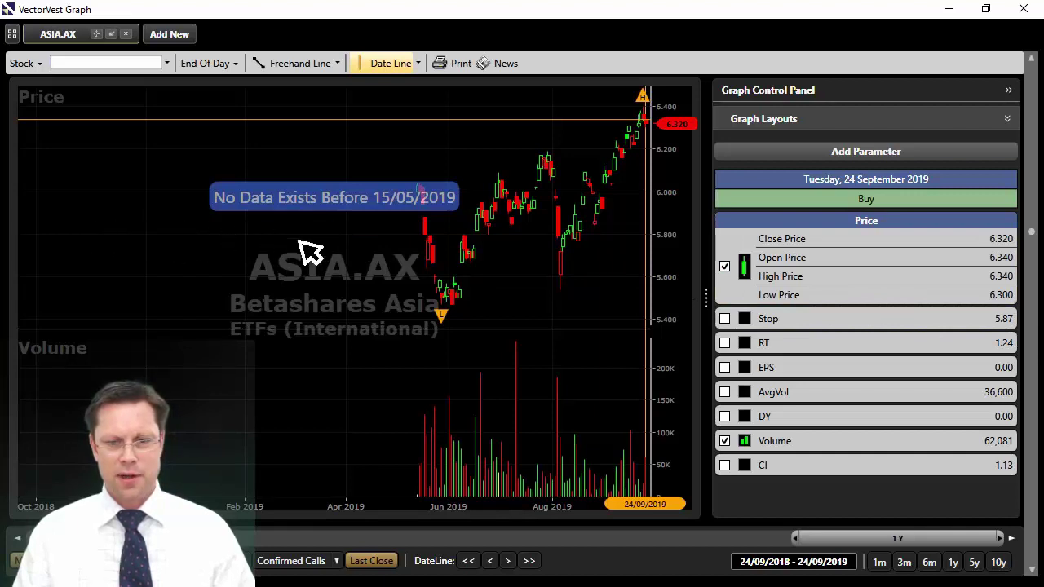
click(1032, 478)
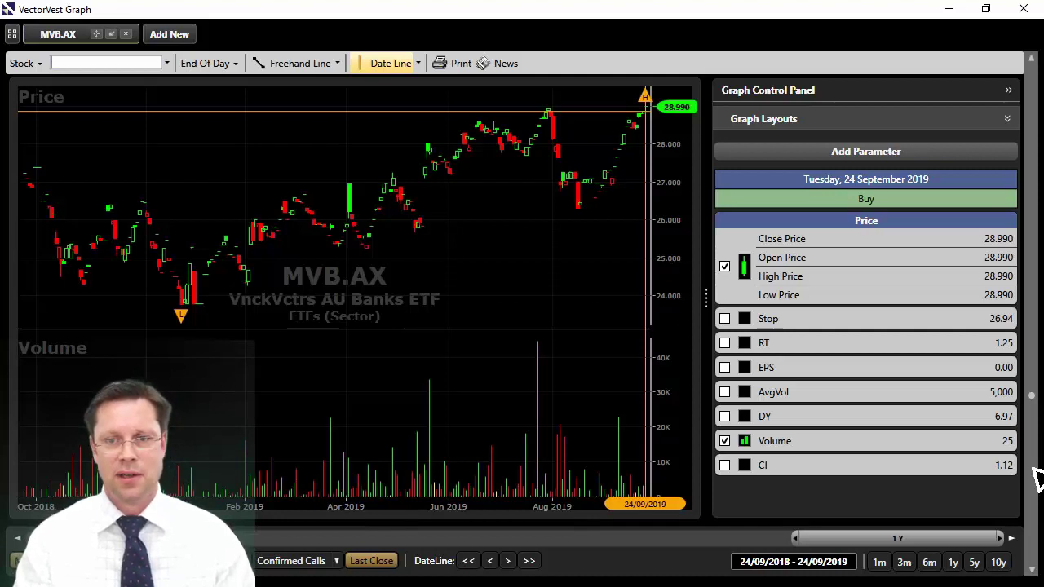
click(1022, 9)
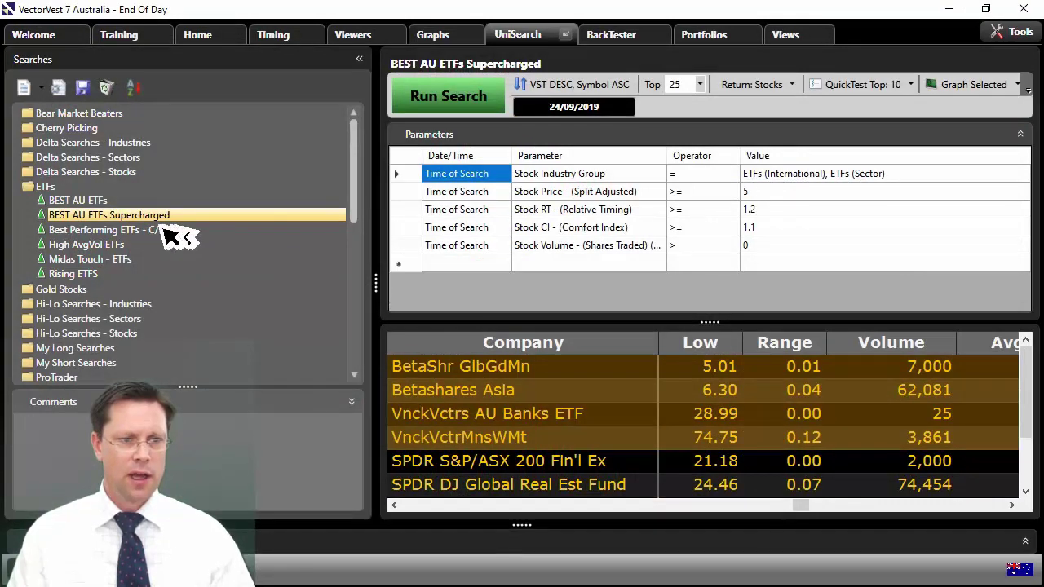
Step: Run the Best Performing ETFs - C/Up search and select the results from Gold Corp through Vanguard AU Fixed Interest
click(131, 229)
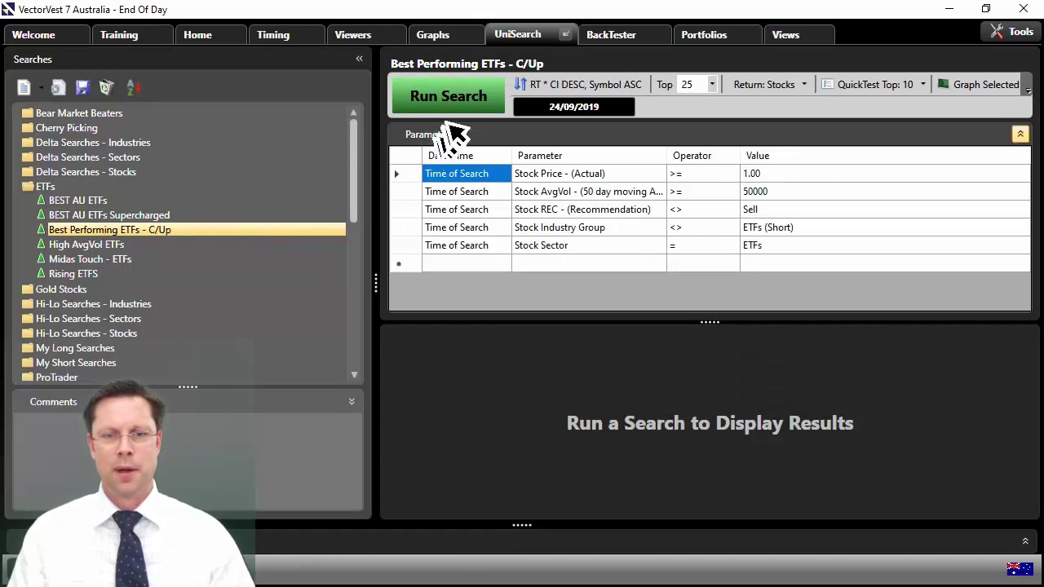
click(463, 108)
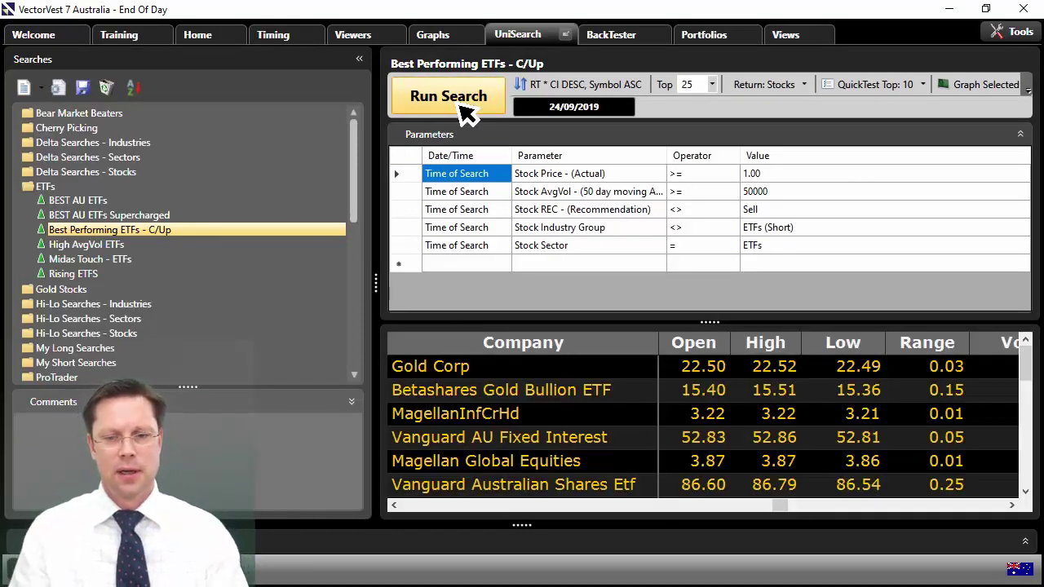
click(513, 372)
shift+click(503, 433)
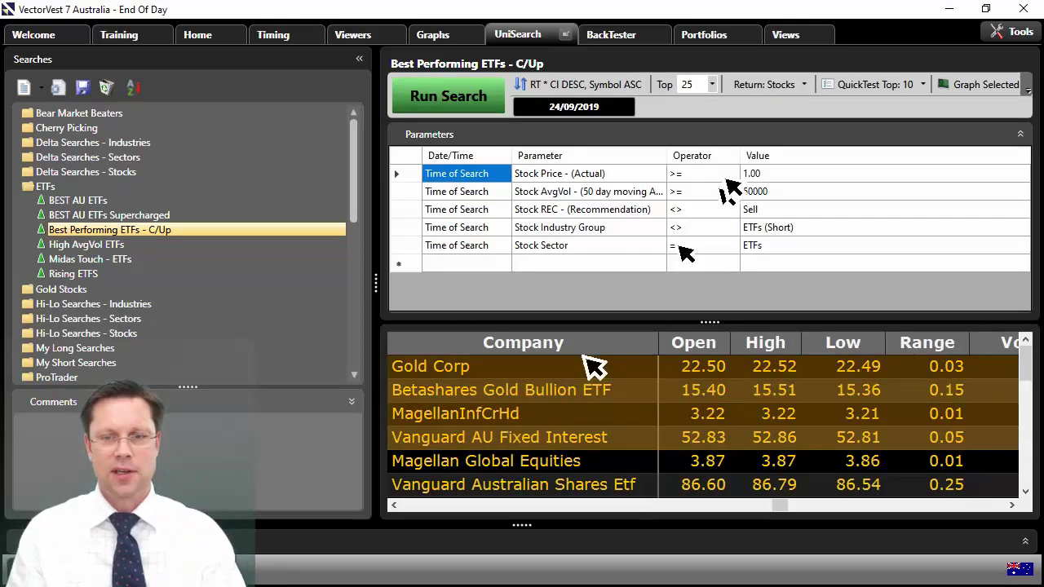
Step: Graph the selected results, examine the Gold Corp, Betashares Gold Bullion ETF and MagellanInfCrHd charts in a maximized window, and close it
click(971, 85)
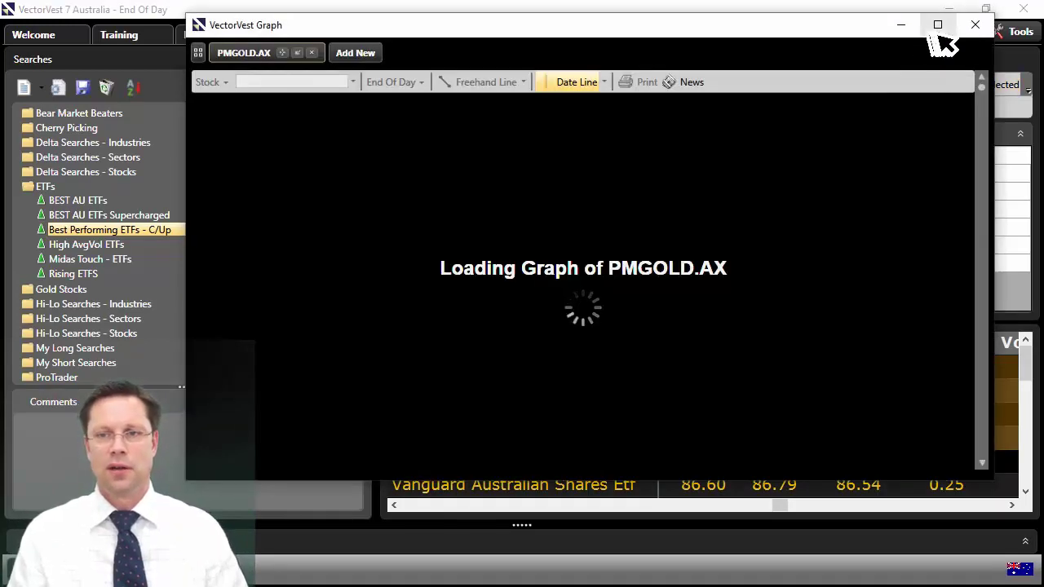
click(936, 26)
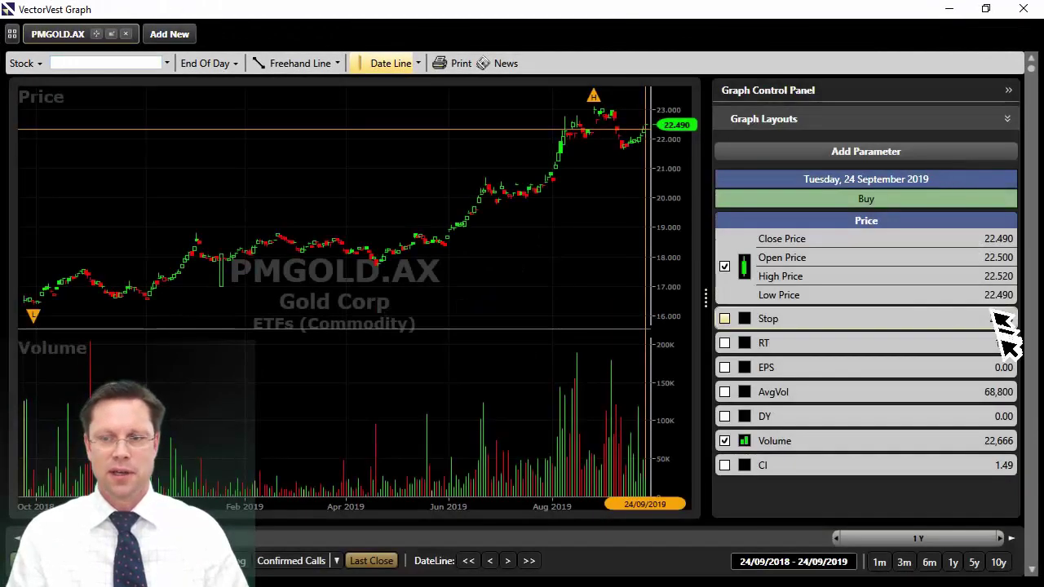
click(1031, 394)
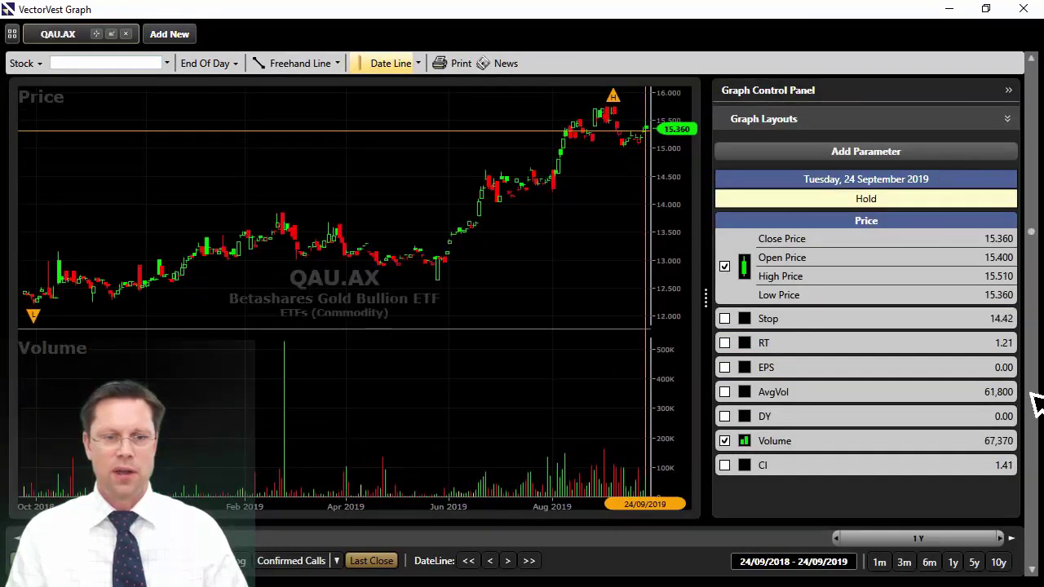
click(1032, 400)
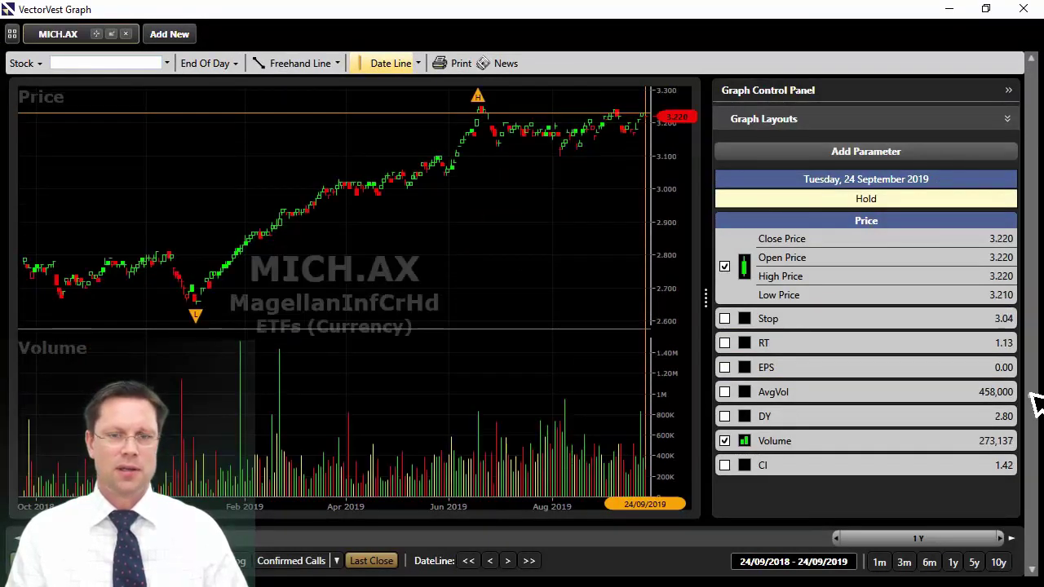
click(1023, 9)
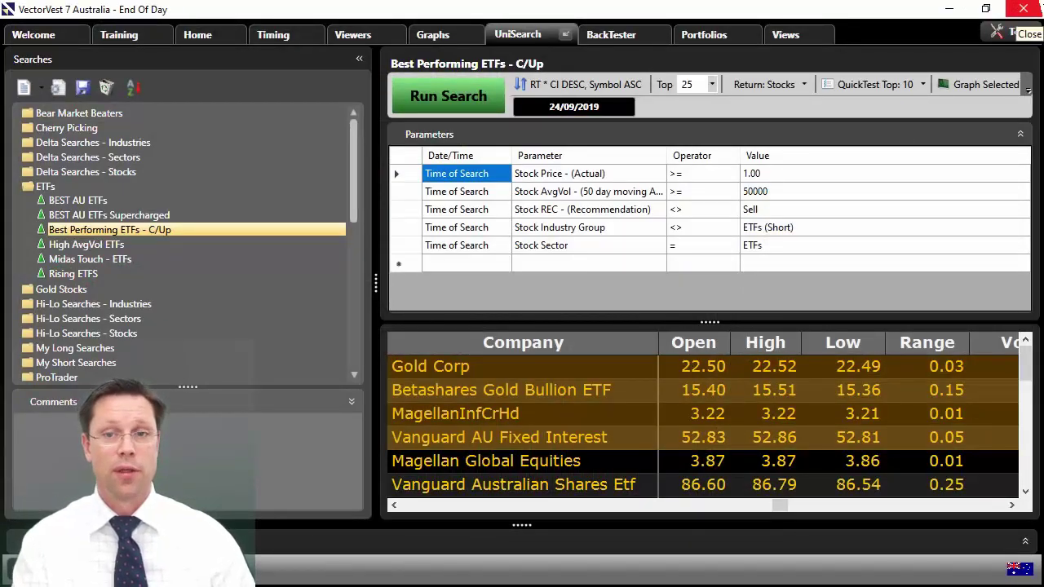
Step: View the ETFs Portfolio performance graph, and switch to the Chrome browser to show the full address of the VectorVest Australia website
click(728, 34)
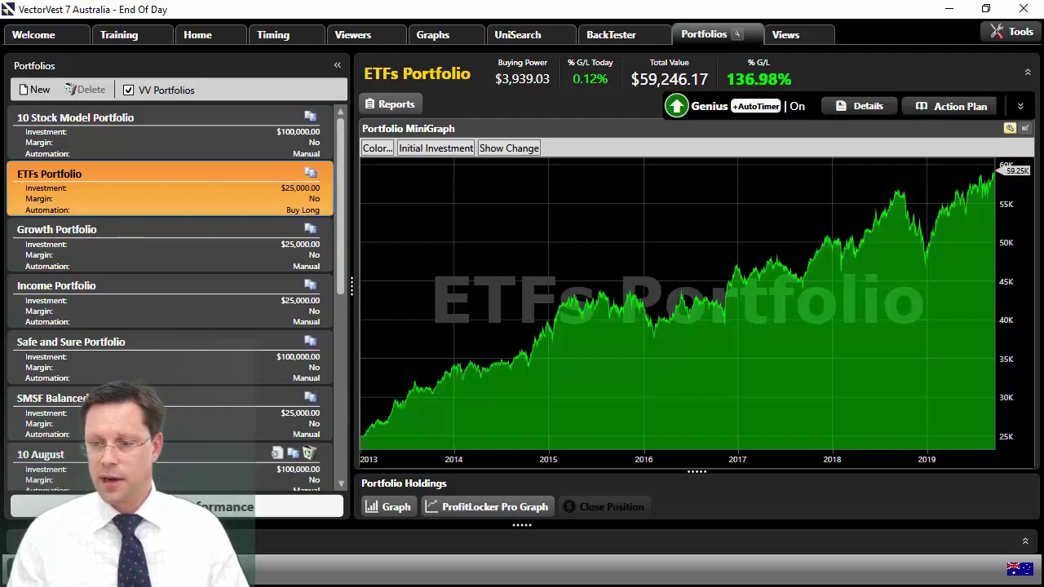
key(alt+Tab)
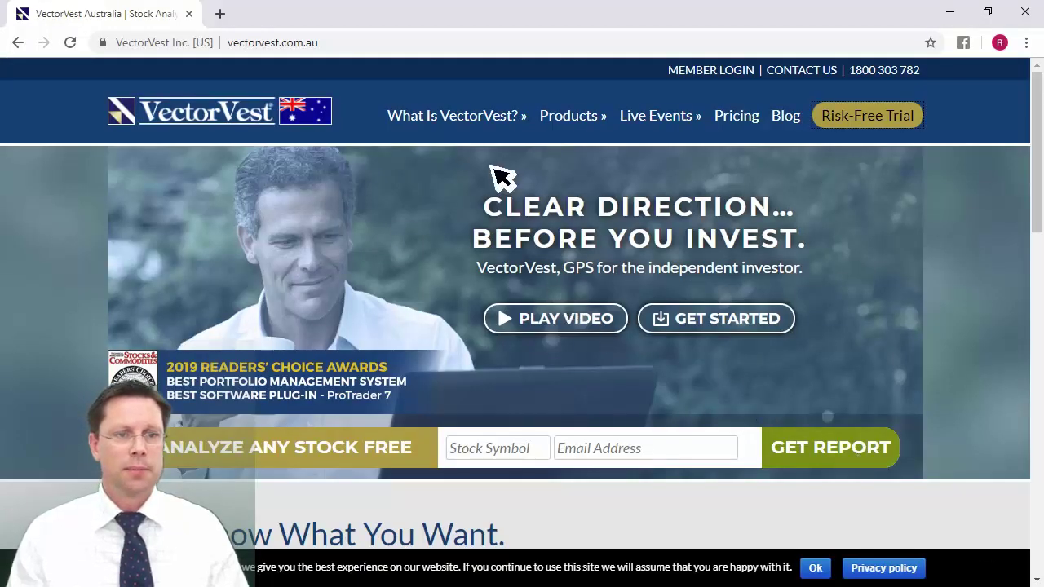
click(449, 47)
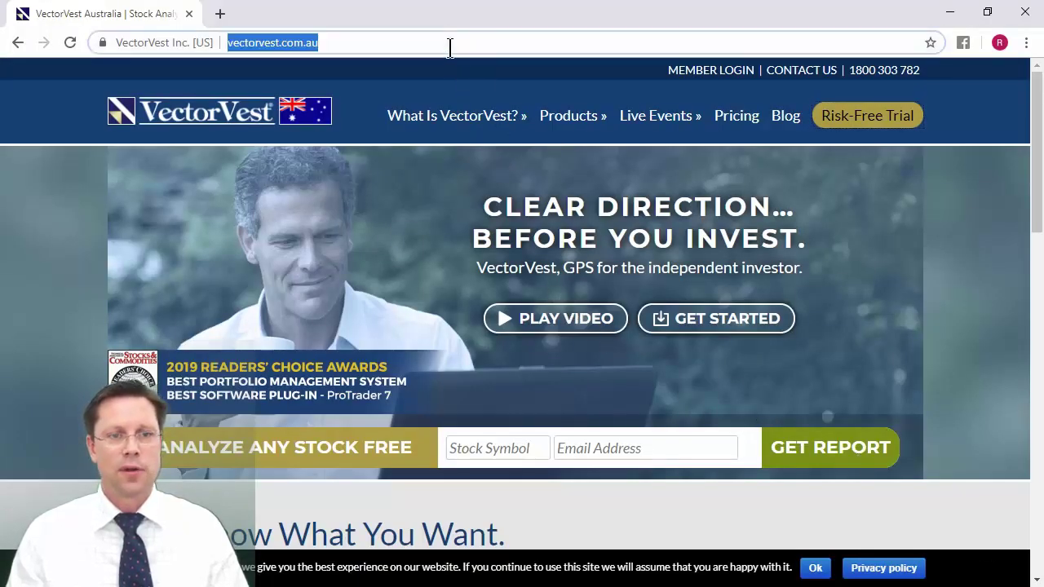
click(449, 46)
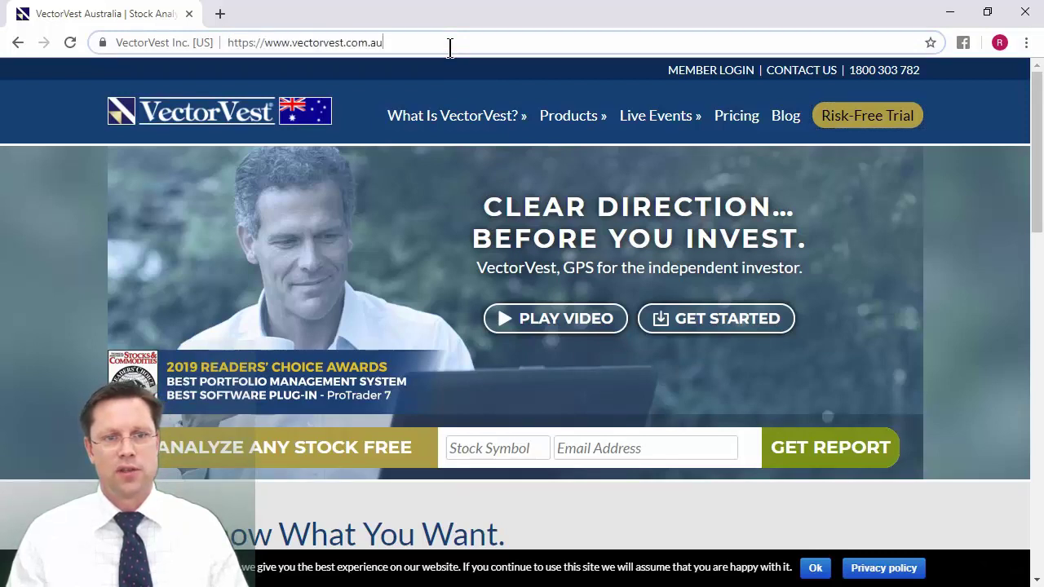